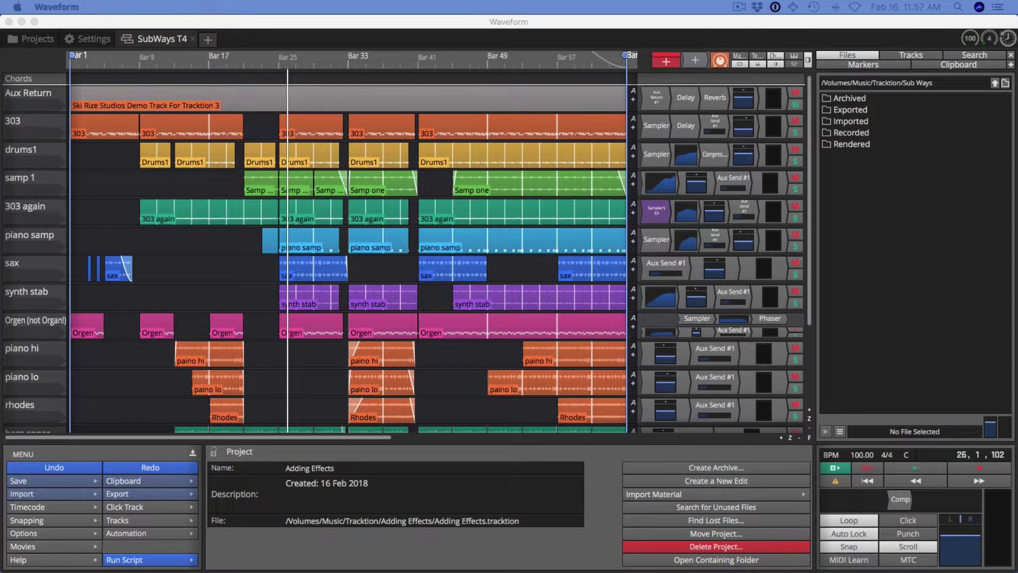
Bring the Waveform window showing the SubWays T4 edit into focus.
left_click(170, 43)
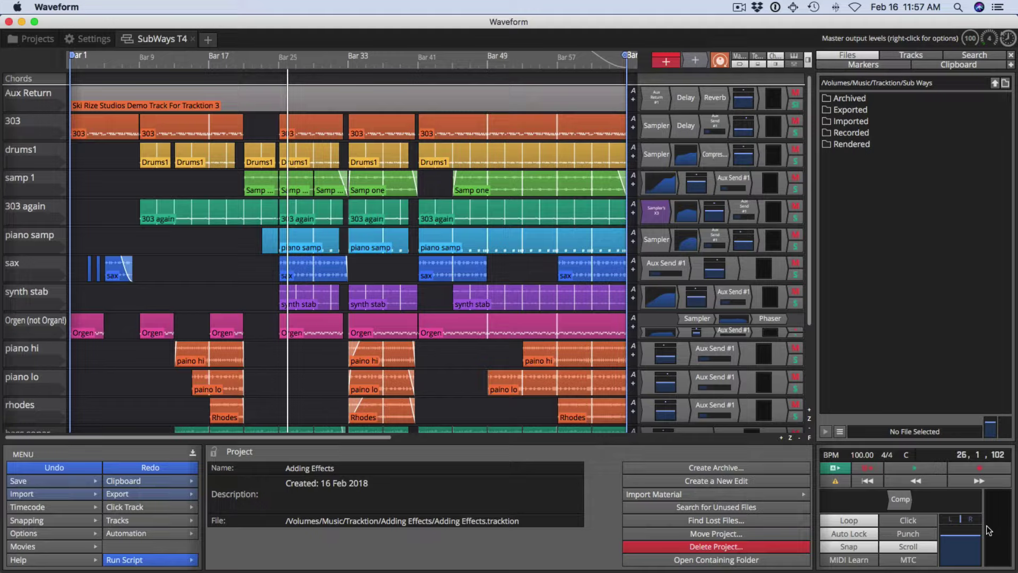
Play the edit and raise the master volume from -1.18 dB to about -0.19 dB.
left_click_drag(967, 546, 963, 450)
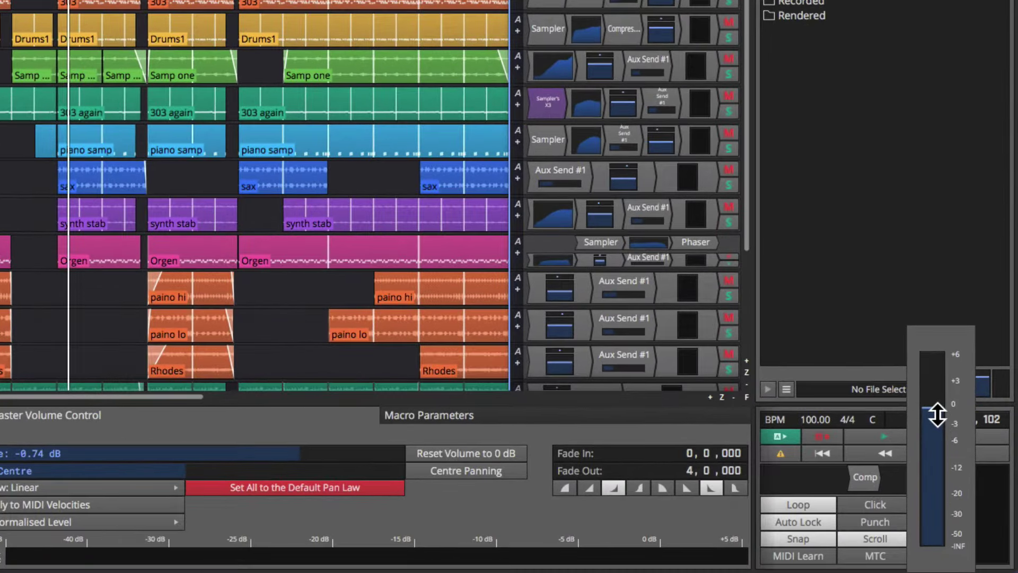
left_click_drag(937, 415, 938, 416)
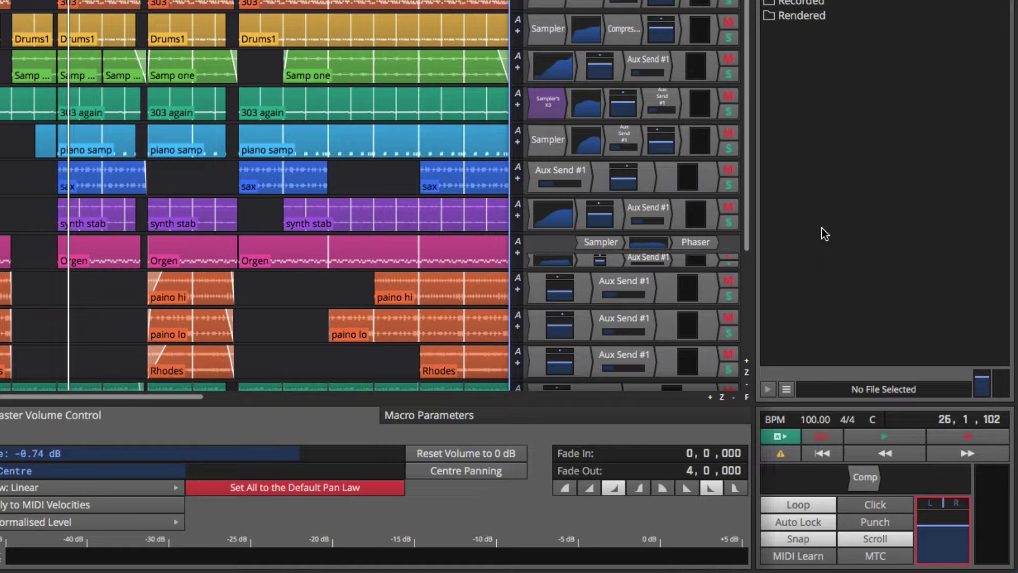
key("space")
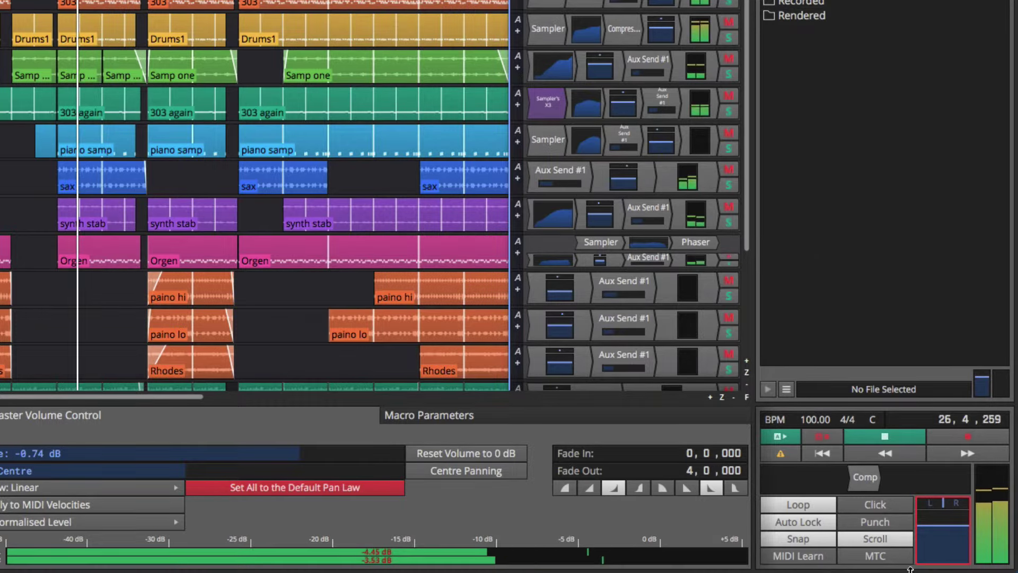
left_click_drag(929, 536, 930, 412)
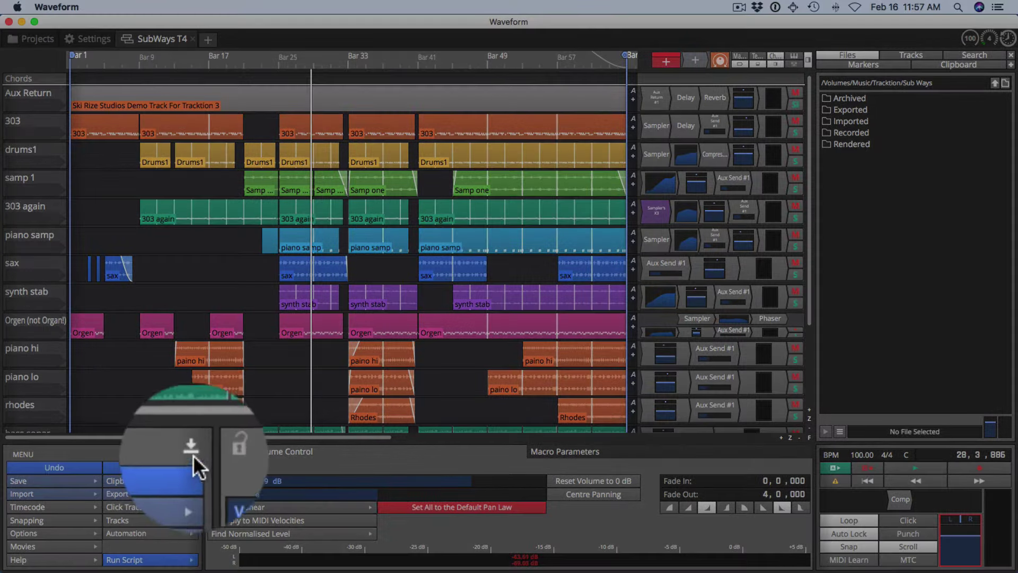
left_click(193, 454)
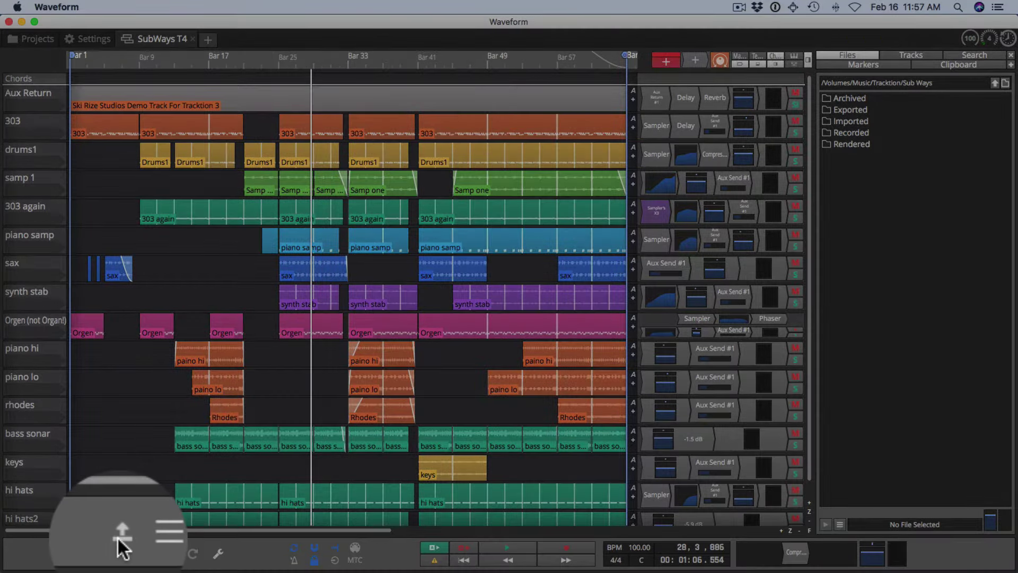
left_click(120, 554)
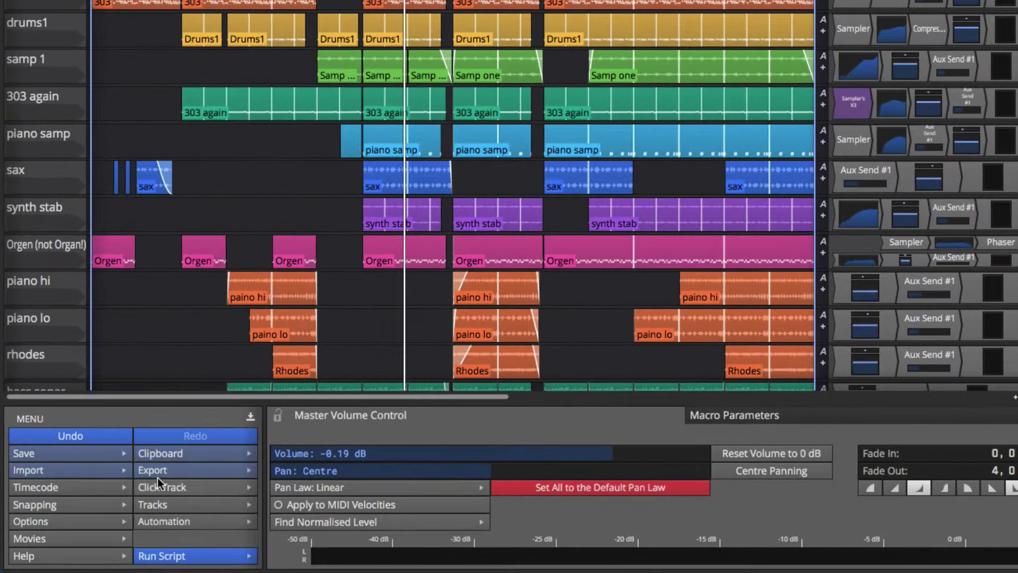
Open the Render to a file settings and change the output format from WAV to MP3.
left_click(160, 473)
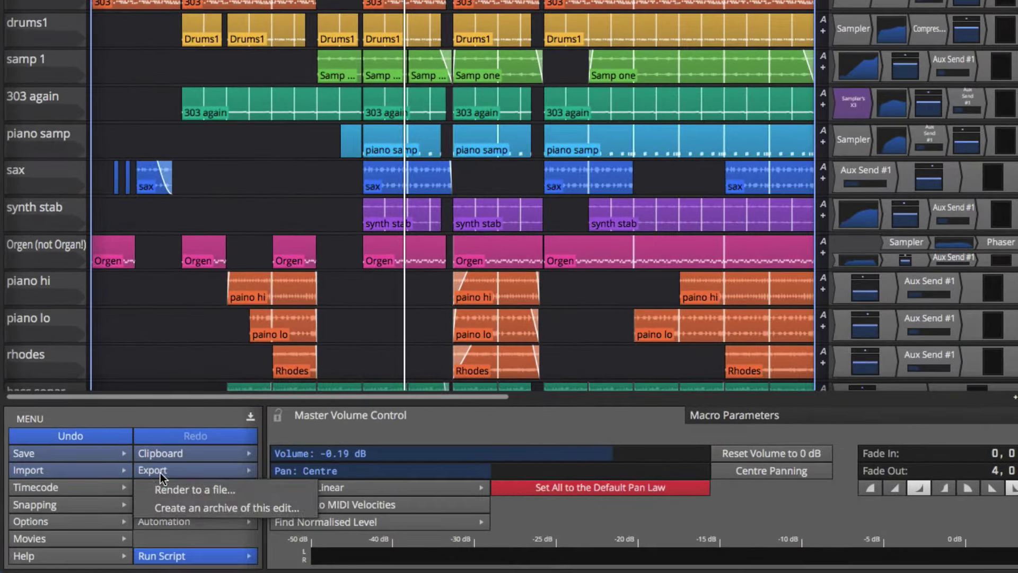
left_click(189, 492)
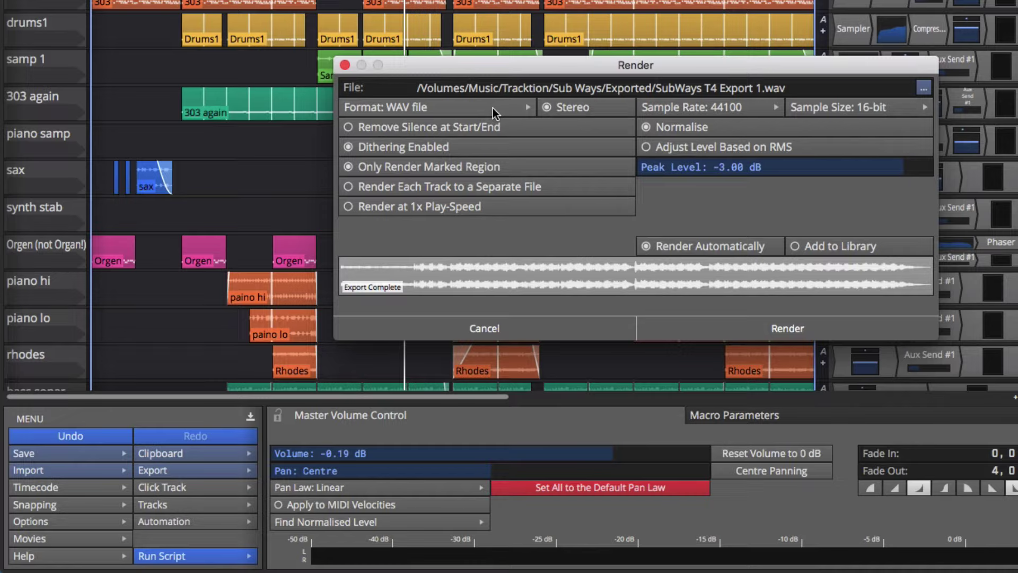
left_click(388, 111)
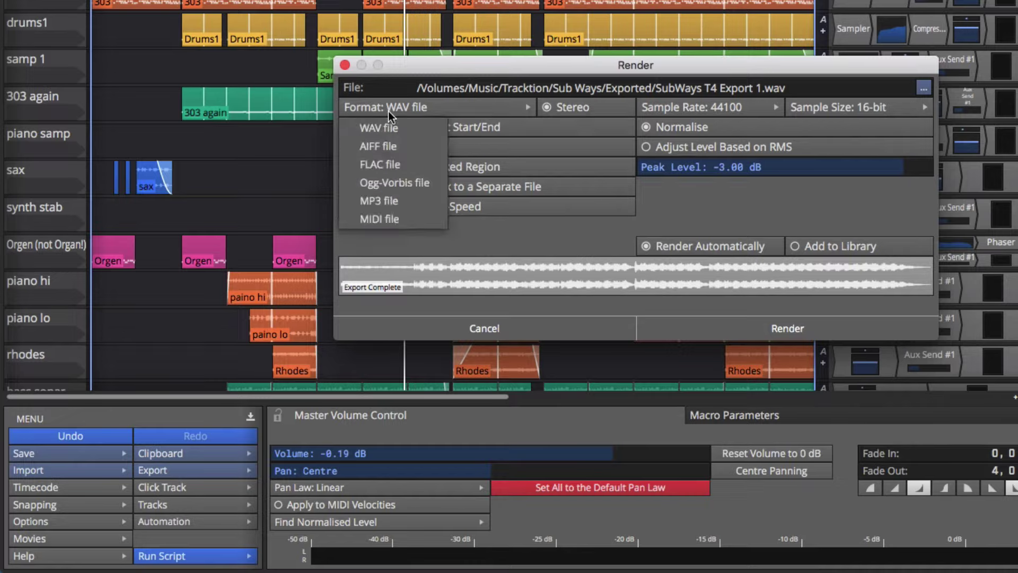
left_click(405, 203)
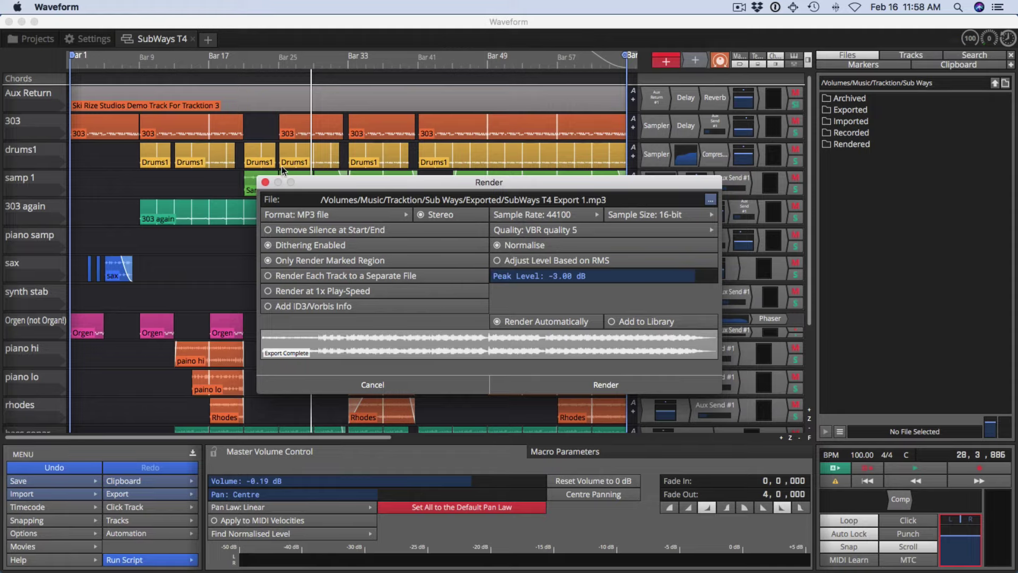
Close the render settings, zoom out, and drag the region's end marker along the ruler.
left_click(265, 181)
scroll(307, 164, "down", 2)
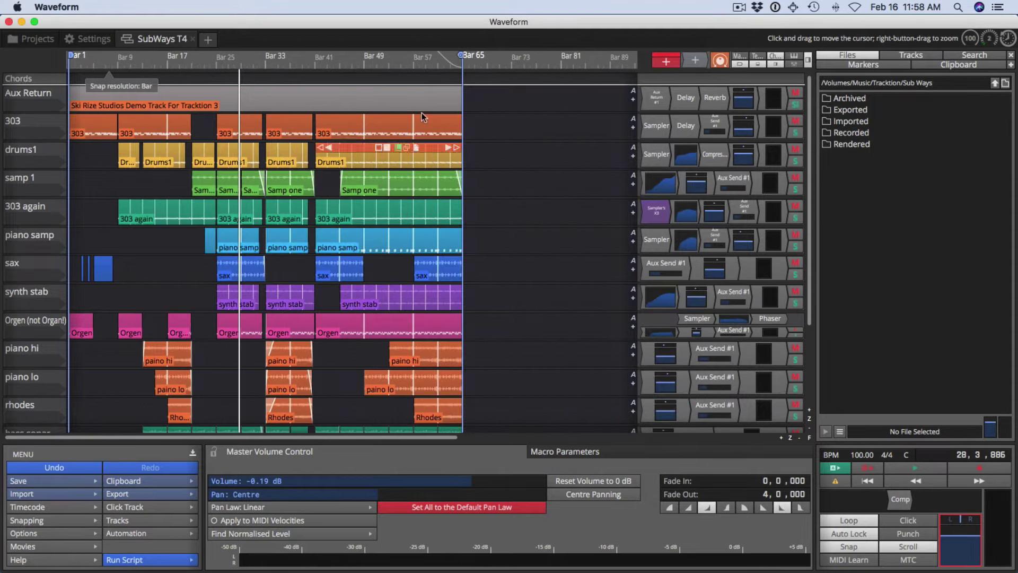
mouse_move(463, 55)
left_mouse_down()
mouse_move(150, 58)
mouse_move(491, 57)
mouse_move(450, 57)
mouse_move(471, 62)
mouse_move(462, 59)
left_mouse_up()
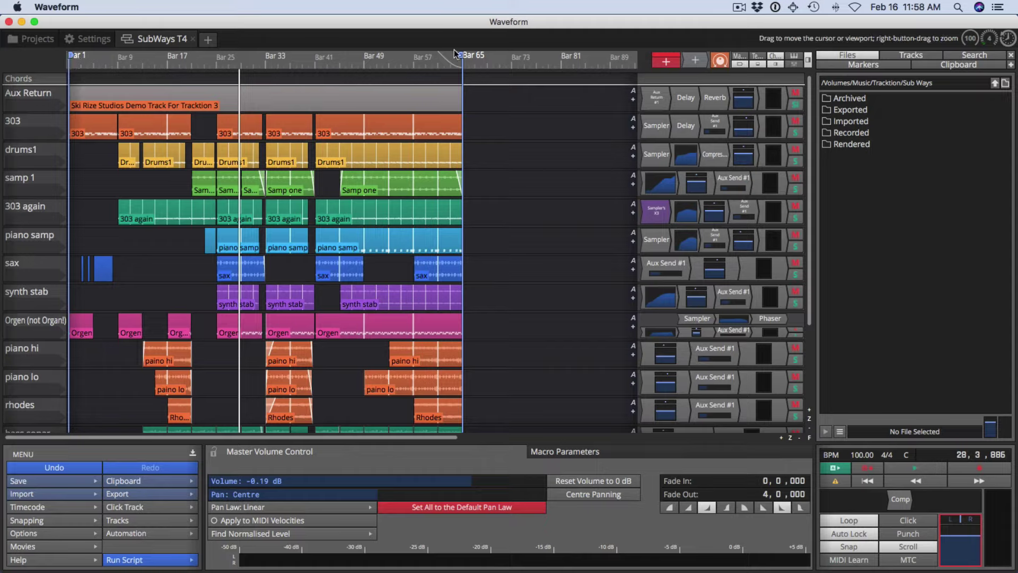
mouse_move(464, 59)
left_mouse_down()
mouse_move(530, 60)
mouse_move(442, 59)
left_mouse_up()
Set mark-out and mark-in at the playhead, then drag them to Bar 1 and Bar 65.
left_click(428, 76)
left_click(374, 86)
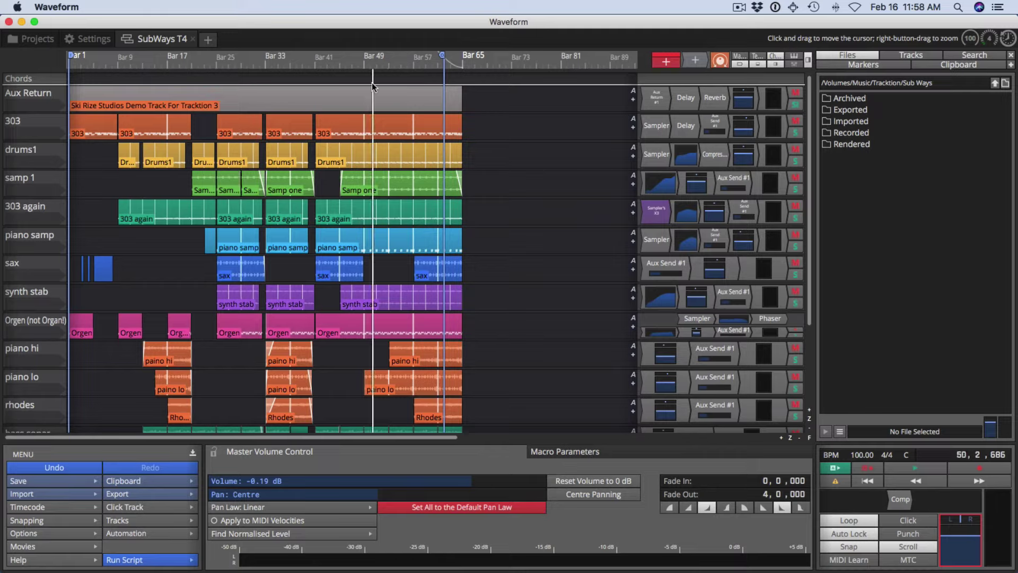
key("o")
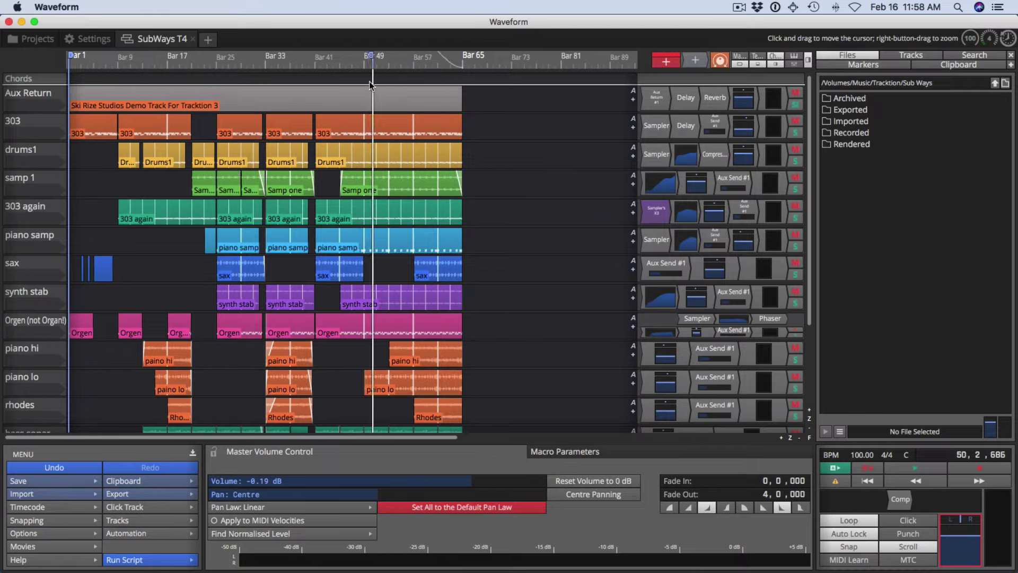
left_click(235, 75)
key("i")
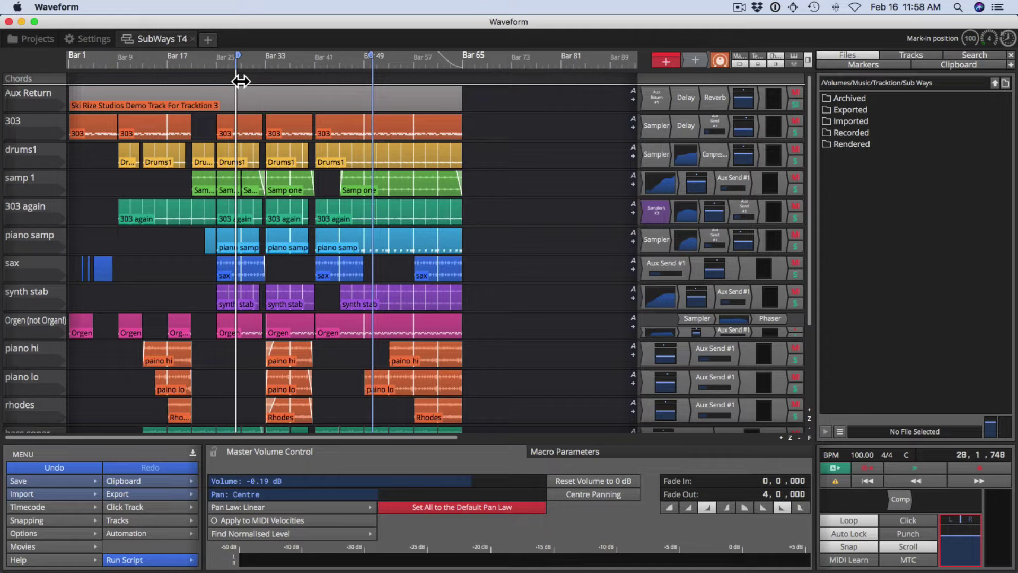
left_click_drag(237, 61, 50, 84)
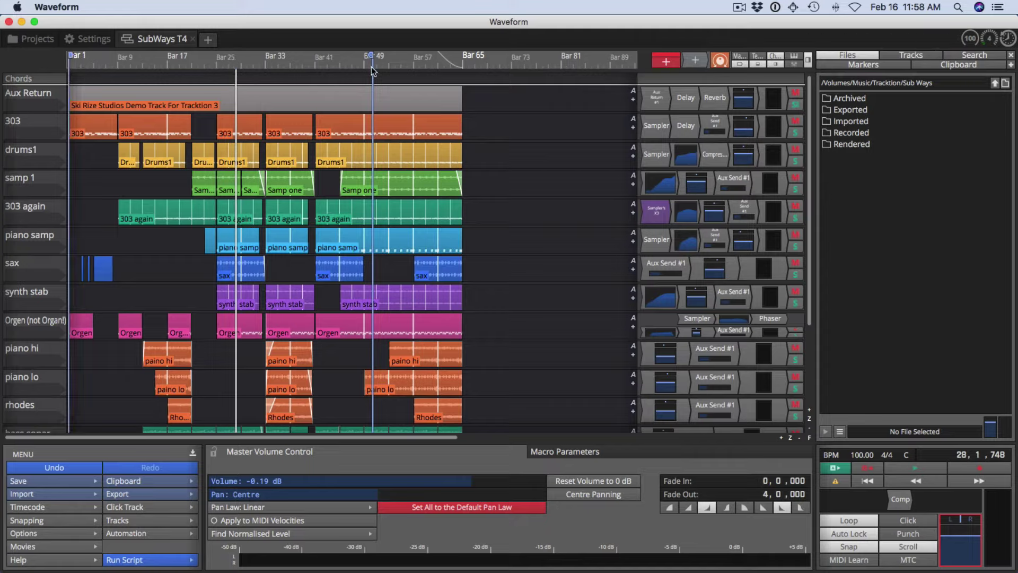
left_click_drag(373, 56, 472, 57)
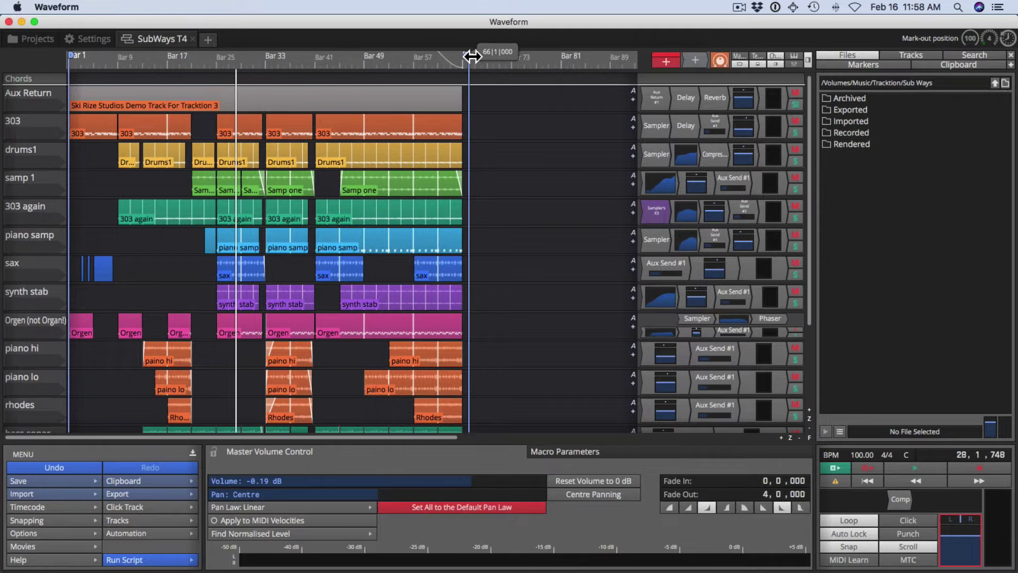
Set MP3 quality to 256 Kb/s CBR in the render settings and render the marked region.
left_click(181, 496)
left_click(193, 408)
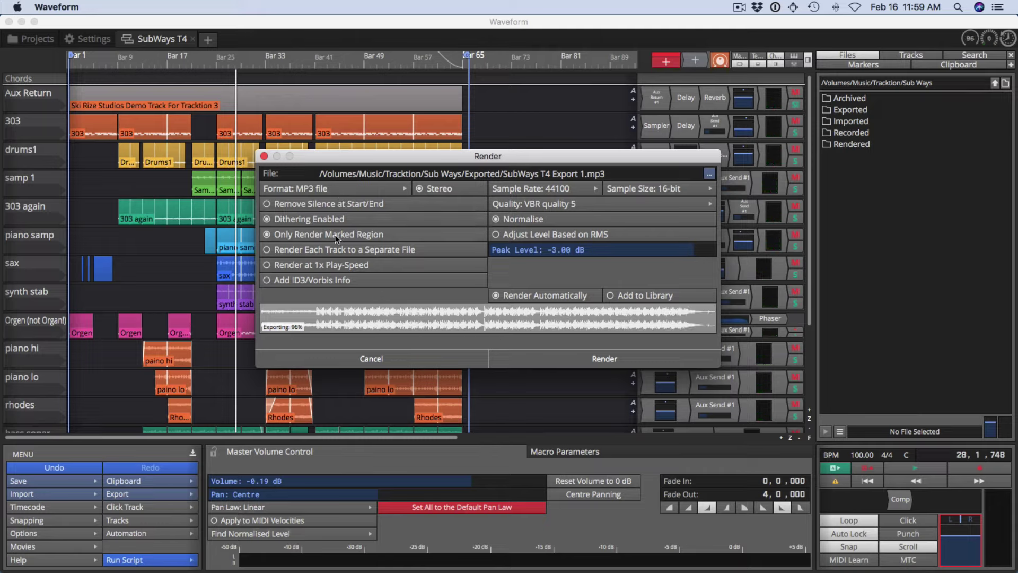
left_click(563, 206)
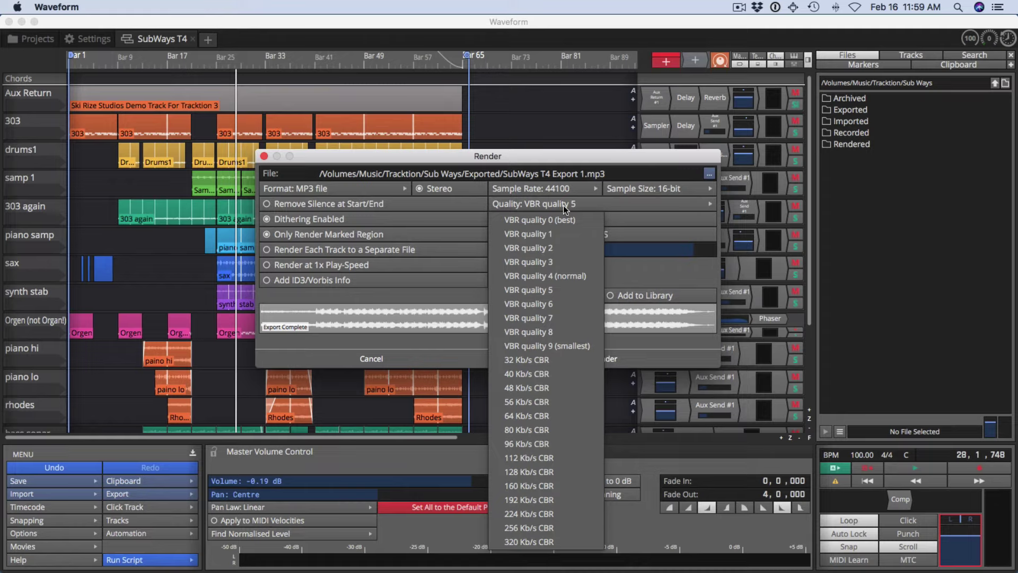
left_click(520, 527)
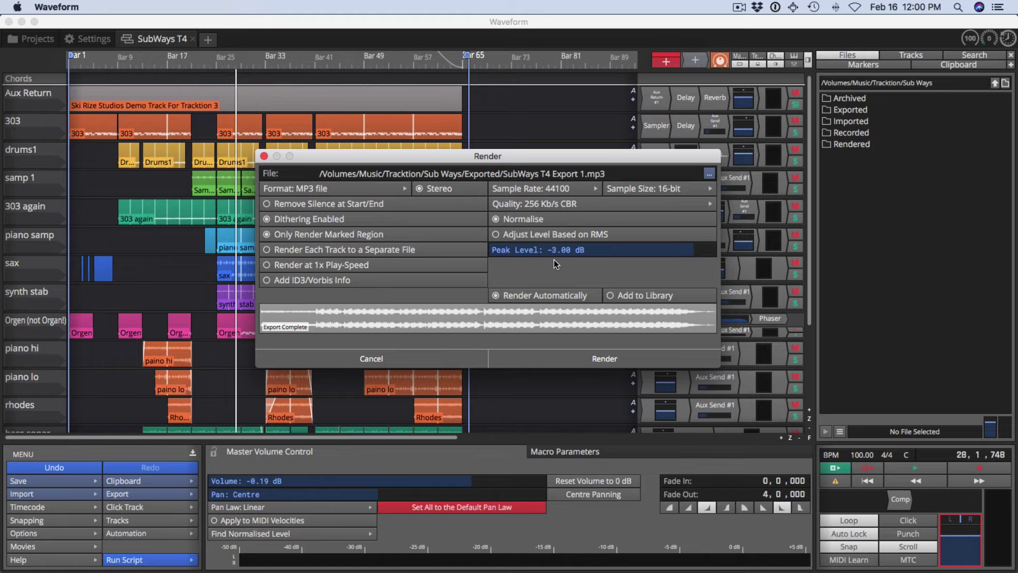
left_click(604, 359)
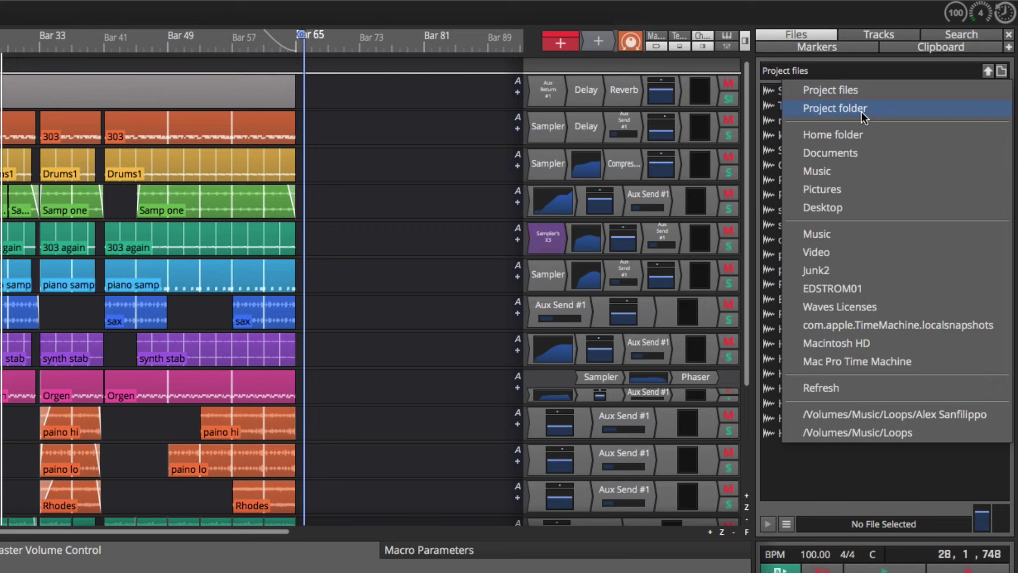
Show the Sub Ways project folder, open Exported, and preview SubWays T4 Export 1.mp3.
left_click(863, 109)
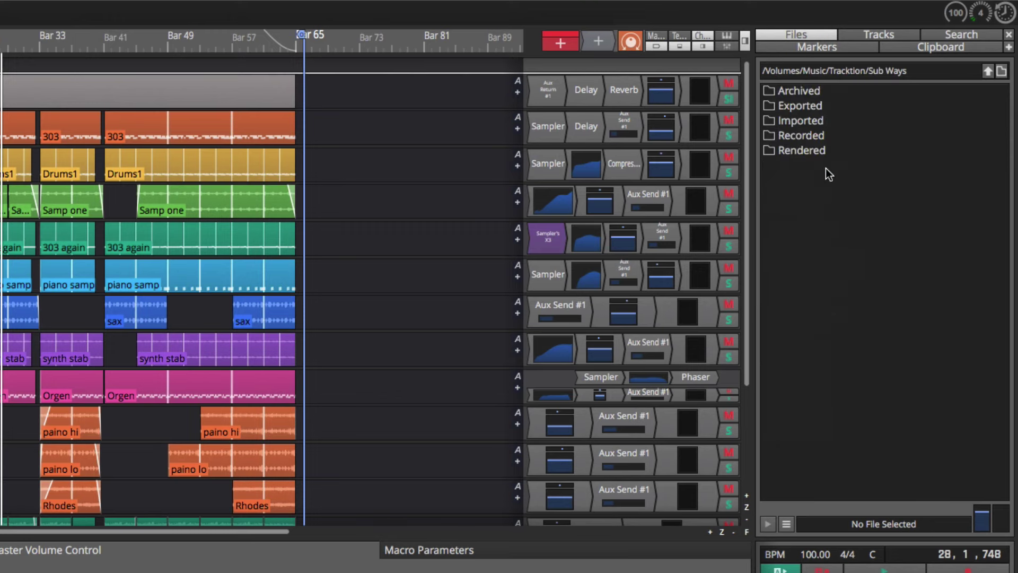
double_click(788, 106)
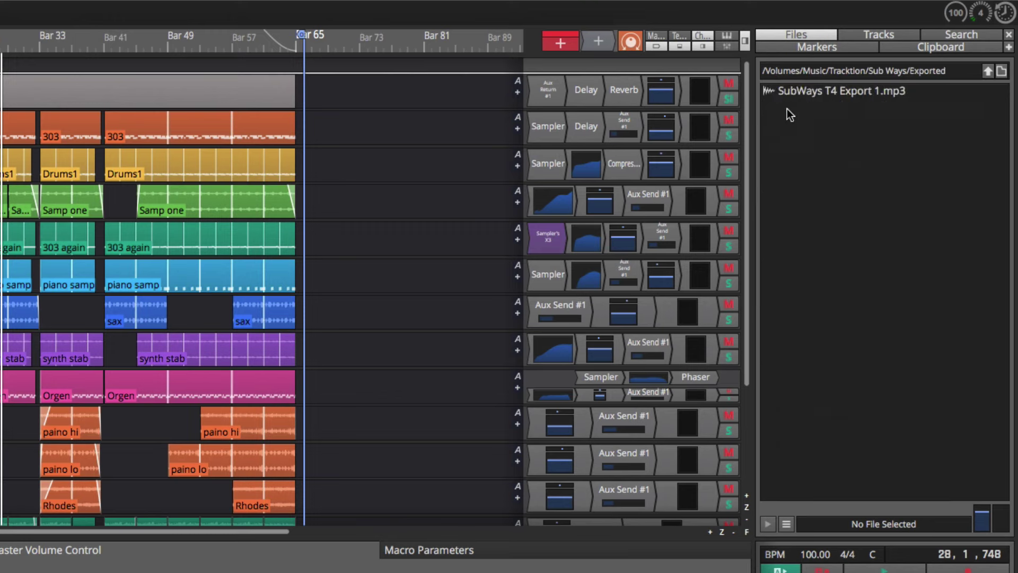
left_click(812, 92)
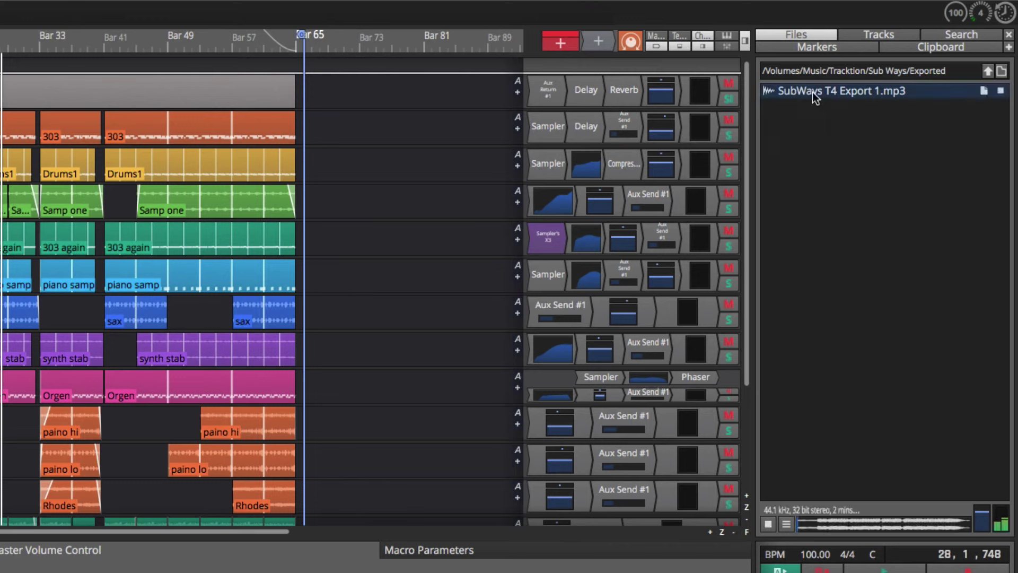
Stop the preview and drag SubWays T4 Export 1.mp3 onto the desktop.
left_click(768, 524)
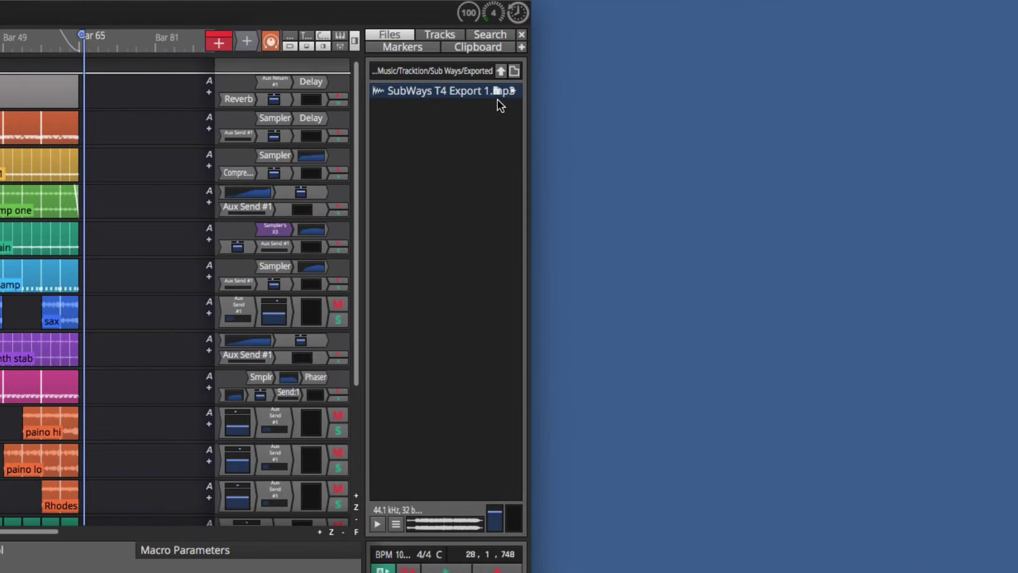
left_click_drag(572, 114, 716, 153)
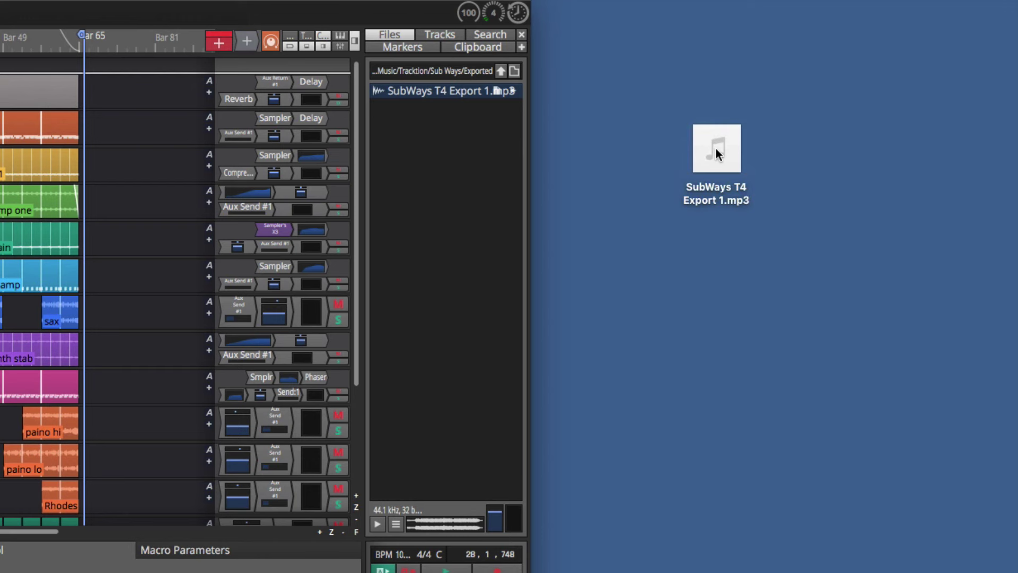